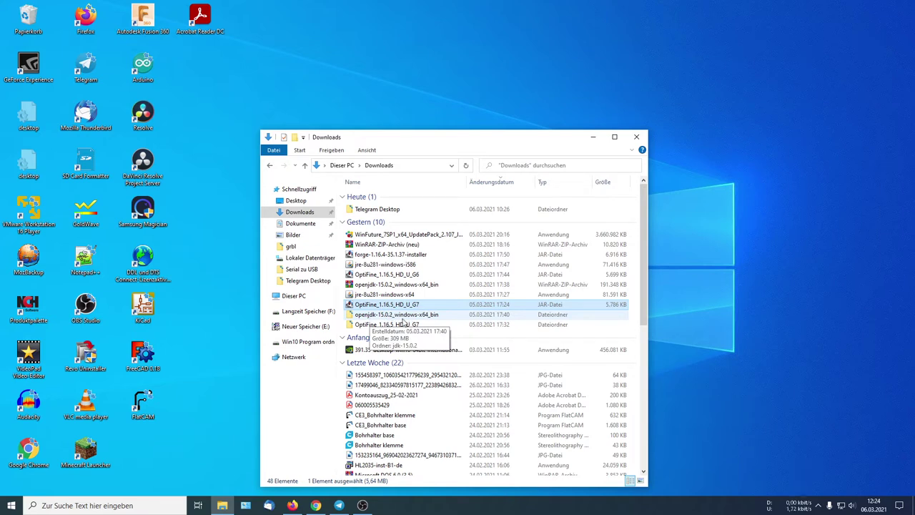
Display the programs offered for opening the OptiFine_1.16.5_HD_U_G7 JAR file, and dismiss the list without choosing one
{"action": "right_click", "coordinate": [380, 306]}
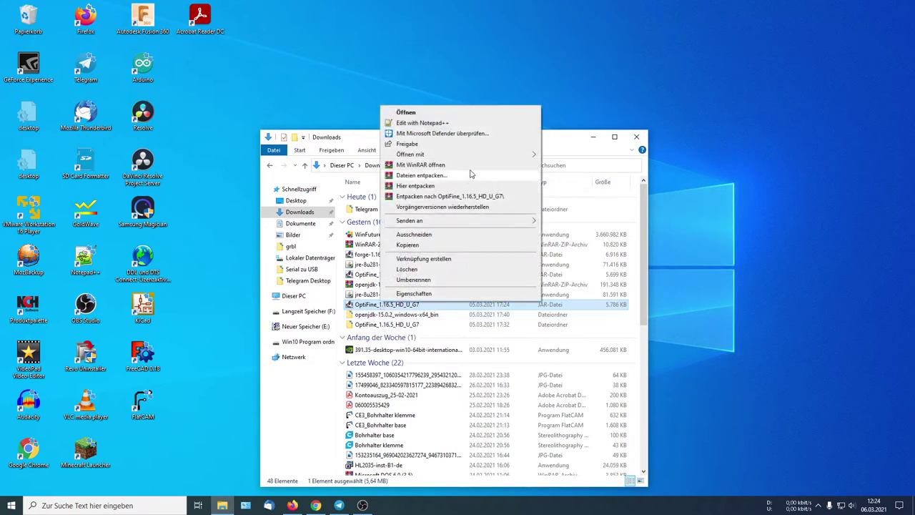
{"action": "mouse_move", "coordinate": [487, 155]}
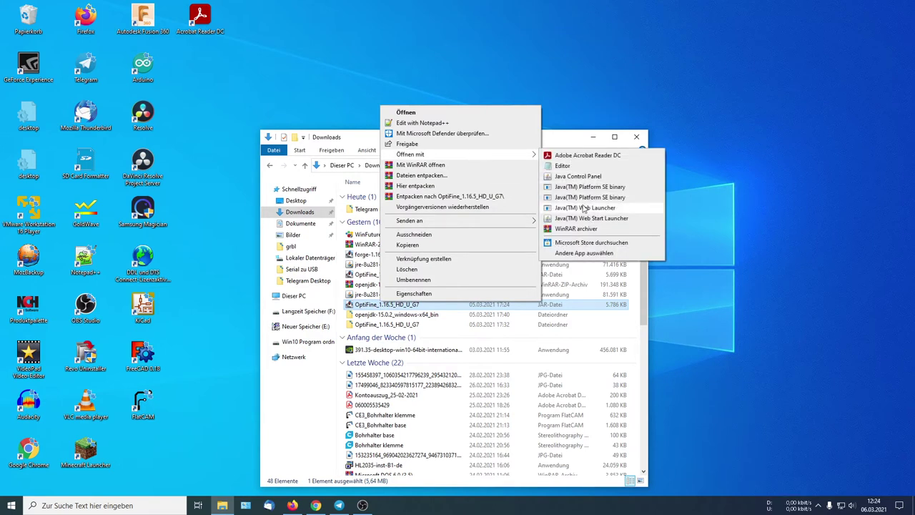
{"action": "left_click", "coordinate": [382, 316]}
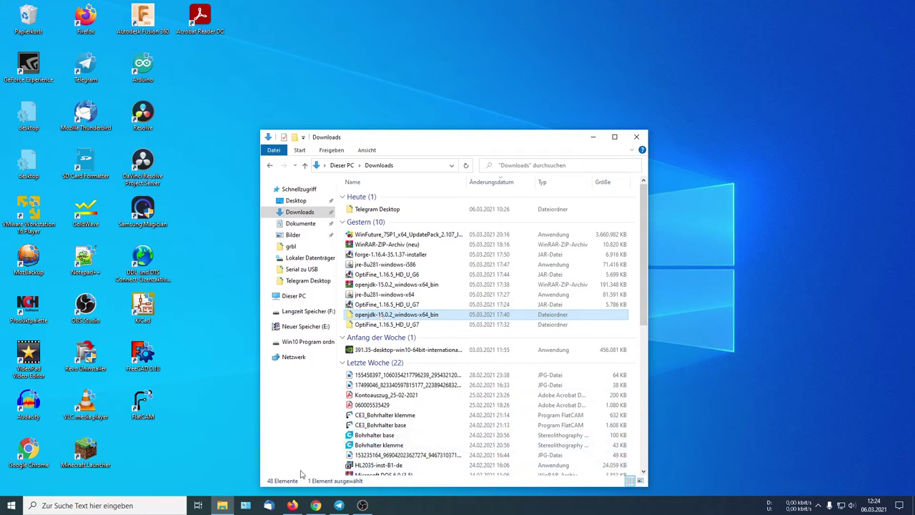
Examine the background apps permissions in the Windows privacy settings and close the settings
{"action": "left_click", "coordinate": [10, 500]}
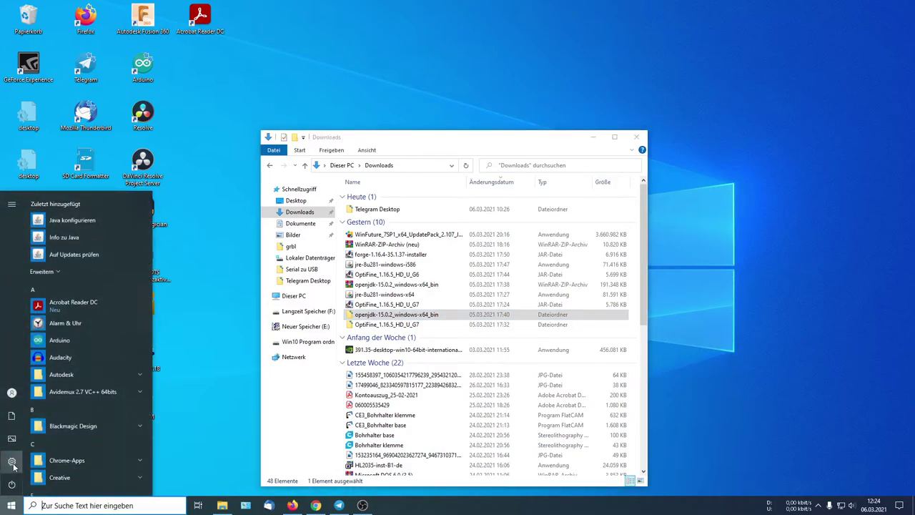
{"action": "left_click", "coordinate": [11, 462]}
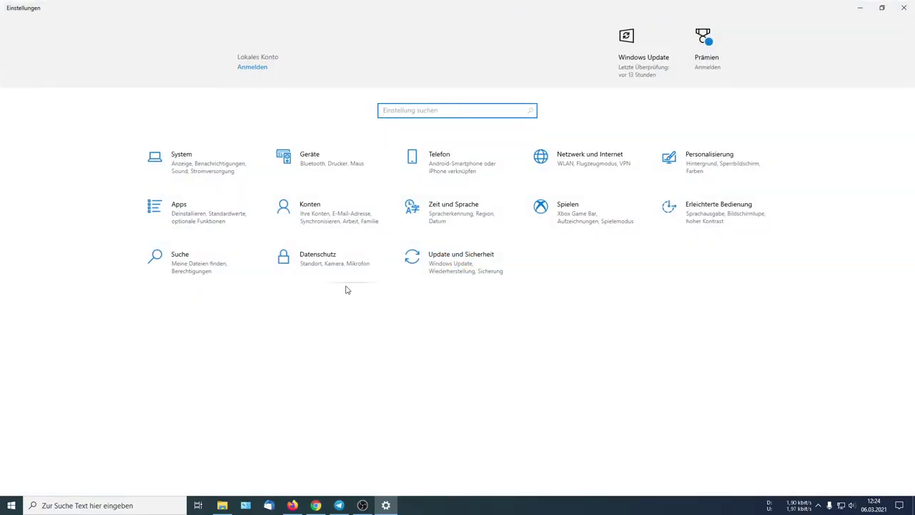
{"action": "left_click", "coordinate": [310, 266]}
{"action": "scroll", "coordinate": [43, 265], "scroll_direction": "down", "scroll_amount": 5}
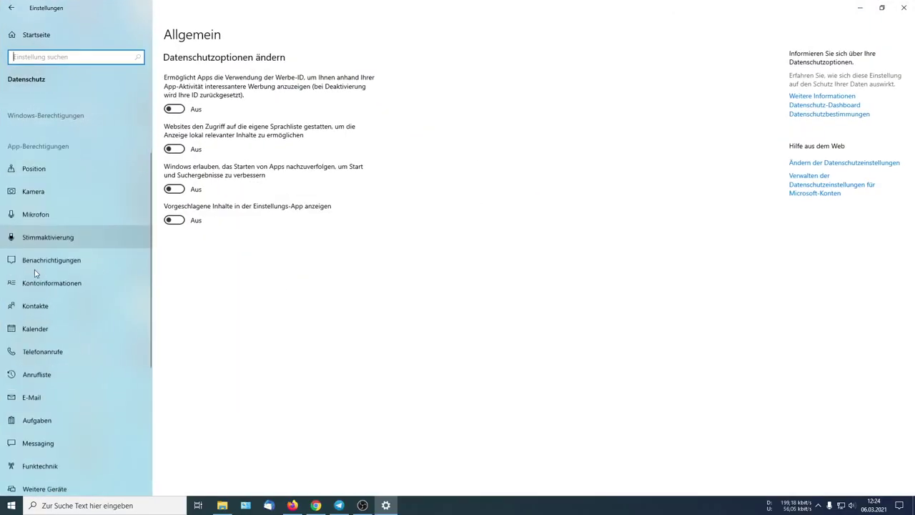
{"action": "left_click", "coordinate": [38, 297]}
{"action": "left_click", "coordinate": [40, 319]}
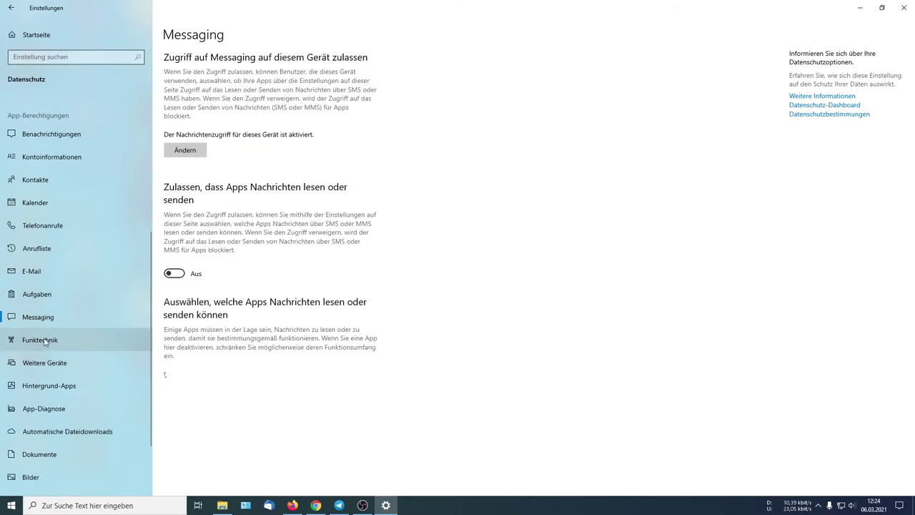
{"action": "left_click", "coordinate": [40, 340]}
{"action": "left_click", "coordinate": [44, 363]}
{"action": "left_click", "coordinate": [41, 408]}
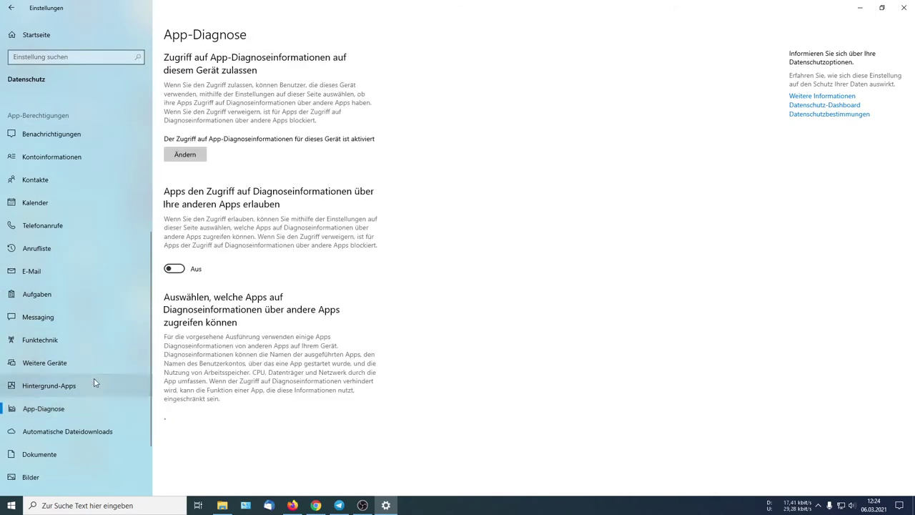
{"action": "left_click", "coordinate": [57, 363]}
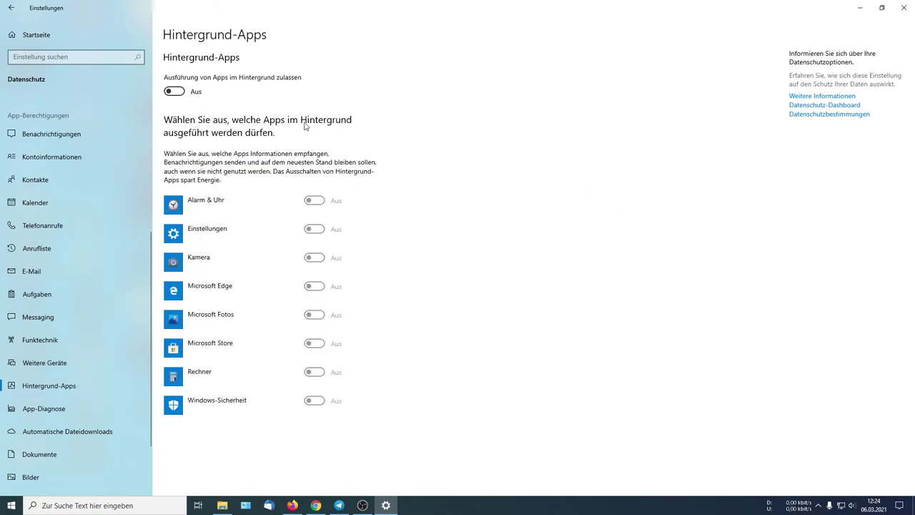
{"action": "left_click", "coordinate": [898, 13]}
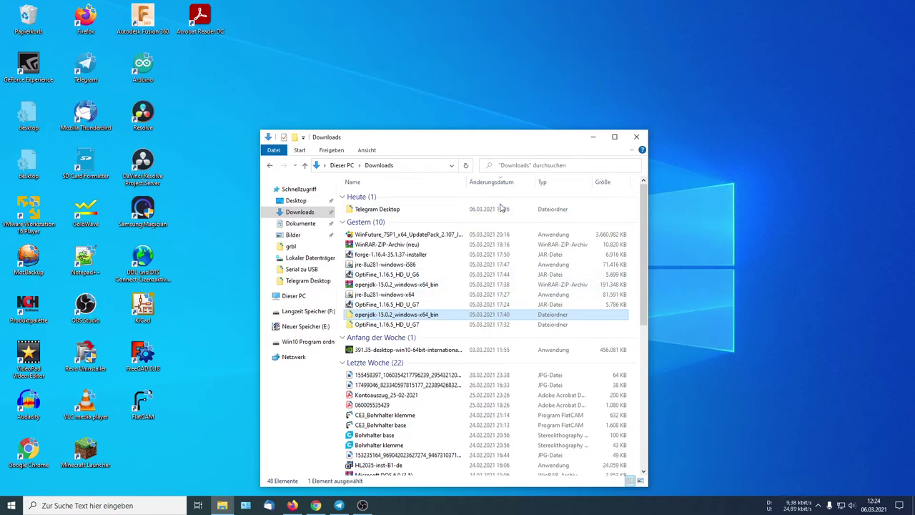
Minimize the Downloads window, launch a Command Prompt (cmd), and move its window to the middle of the desktop
{"action": "left_click", "coordinate": [593, 136]}
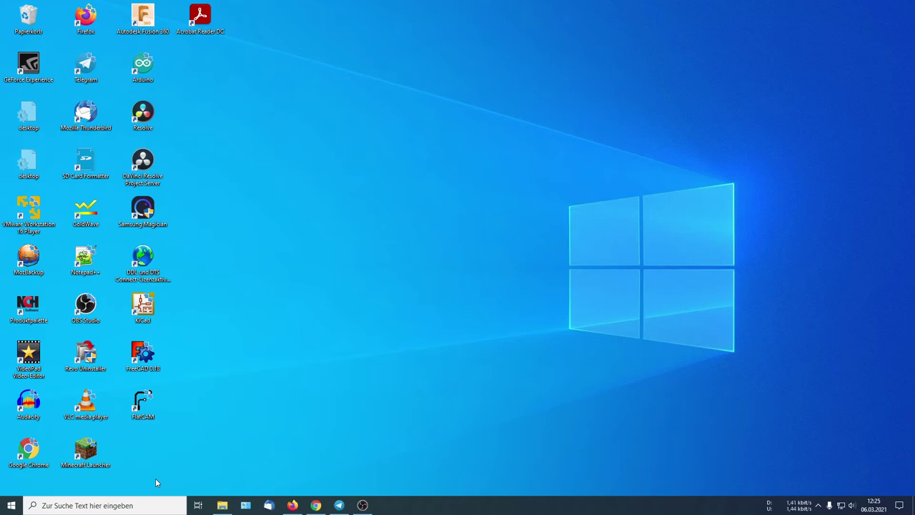
{"action": "left_click", "coordinate": [140, 507]}
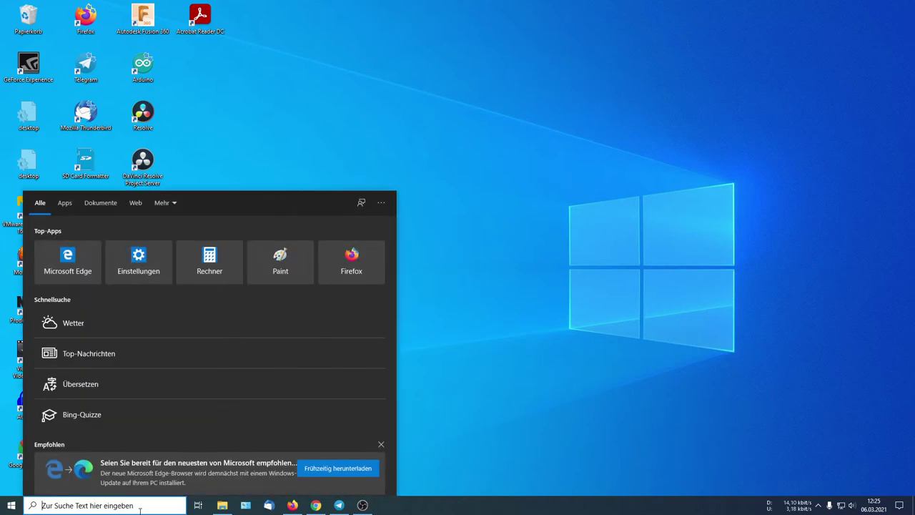
{"action": "type", "text": "cmd"}
{"action": "key", "text": "Return"}
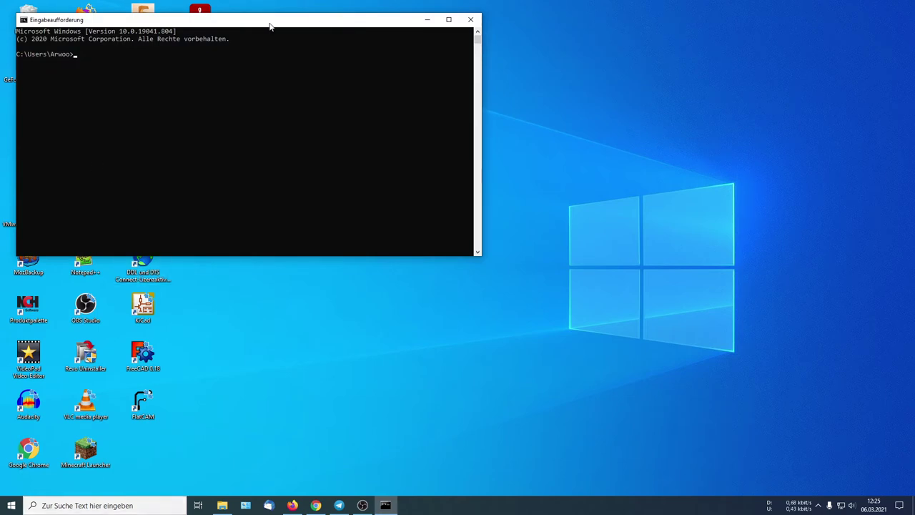
{"action": "left_click_drag", "start_coordinate": [271, 27], "coordinate": [527, 159]}
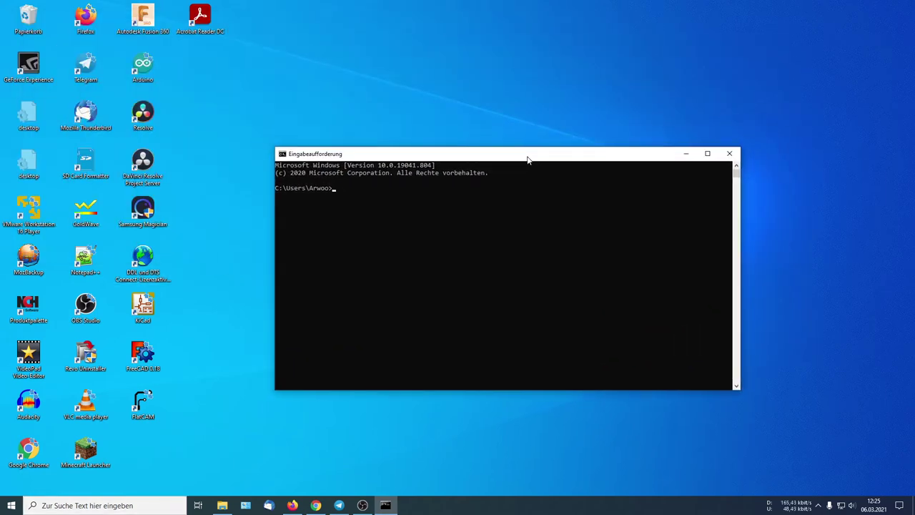
Switch the Command Prompt to drive D: and change into the user's profile folder under Users
{"action": "type", "text": "c"}
{"action": "key", "text": "BackSpace"}
{"action": "key", "text": "BackSpace"}
{"action": "key", "text": "BackSpace"}
{"action": "type", "text": "s"}
{"action": "type", "text": "d:"}
{"action": "key", "text": "Return"}
{"action": "type", "text": "cd Users"}
{"action": "key", "text": "Return"}
{"action": "type", "text": "cd a"}
{"action": "key", "text": "Tab"}
{"action": "key", "text": "Return"}
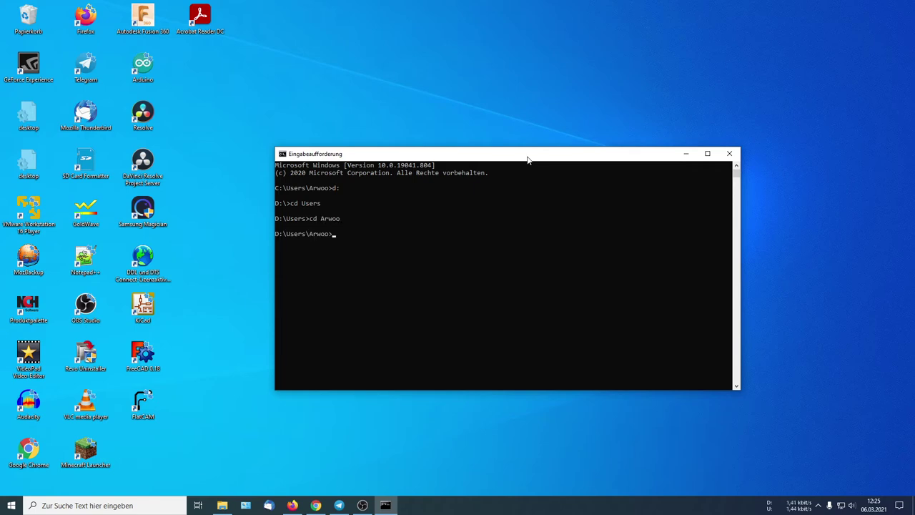
Change the working directory to the profile's Downloads folder
{"action": "type", "text": "cd D"}
{"action": "key", "text": "Tab"}
{"action": "key", "text": "Return"}
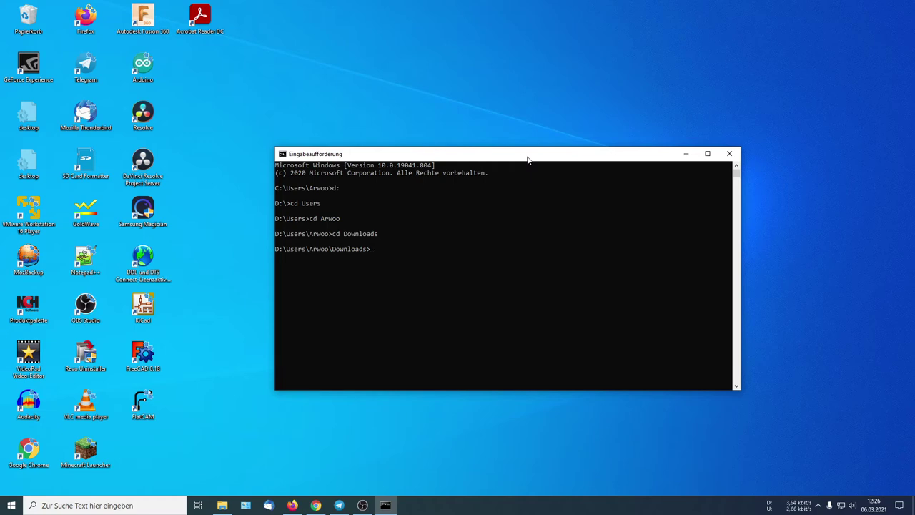
Try to run OptiFine_1.16.5_HD_U_G7 with java -jar, leaving out the file extension
{"action": "type", "text": "java -jar"}
{"action": "type", "text": " i"}
{"action": "key", "text": "BackSpace"}
{"action": "type", "text": "opt"}
{"action": "key", "text": "Tab"}
{"action": "key", "text": "BackSpace"}
{"action": "key", "text": "BackSpace"}
{"action": "key", "text": "BackSpace"}
{"action": "key", "text": "BackSpace"}
{"action": "key", "text": "Return"}
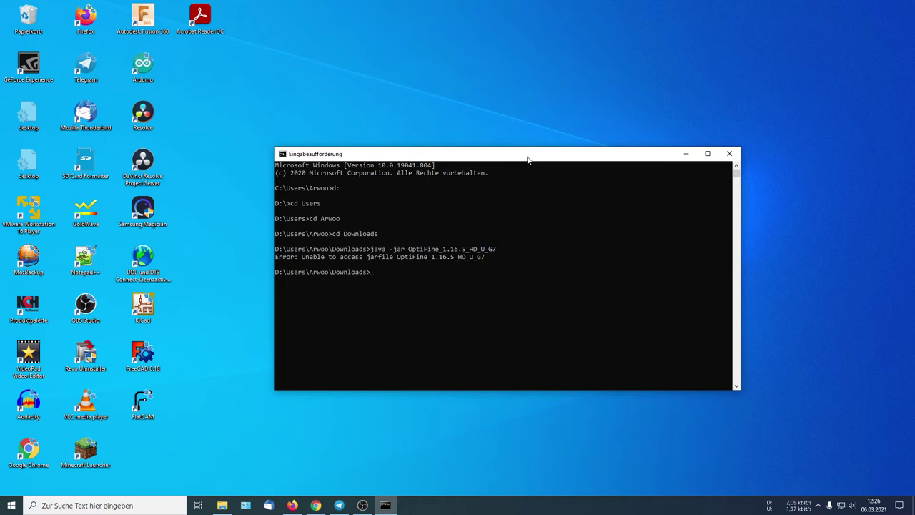
Start the OptiFine installer with the command java -jar OptiFine_1.16.5_HD_U_G7.jar
{"action": "key", "text": "Up"}
{"action": "type", "text": ".d"}
{"action": "key", "text": "BackSpace"}
{"action": "type", "text": "ja"}
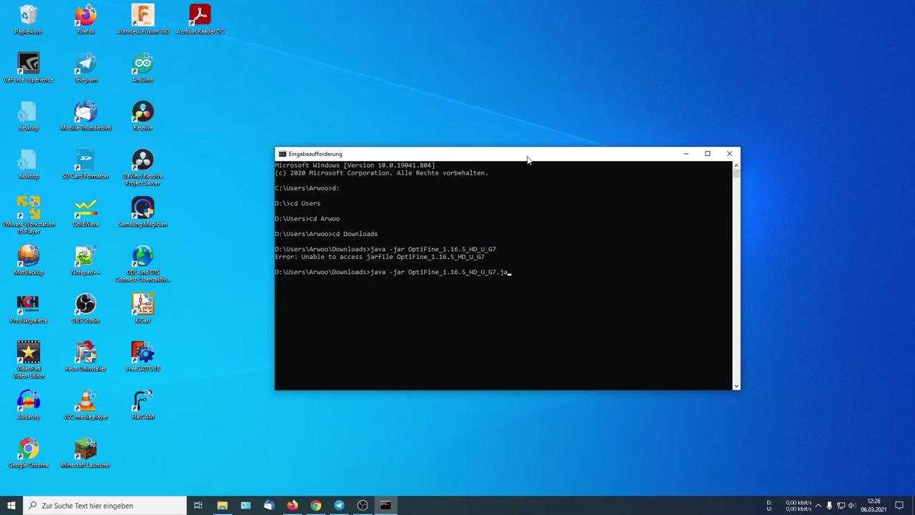
{"action": "type", "text": "r"}
{"action": "key", "text": "Return"}
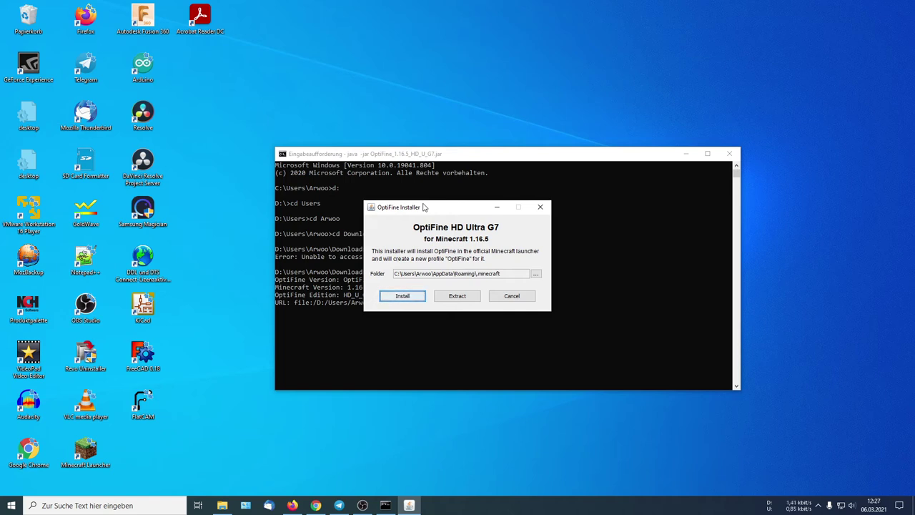
Cancel the OptiFine installer and close the Command Prompt window
{"action": "left_click", "coordinate": [512, 297]}
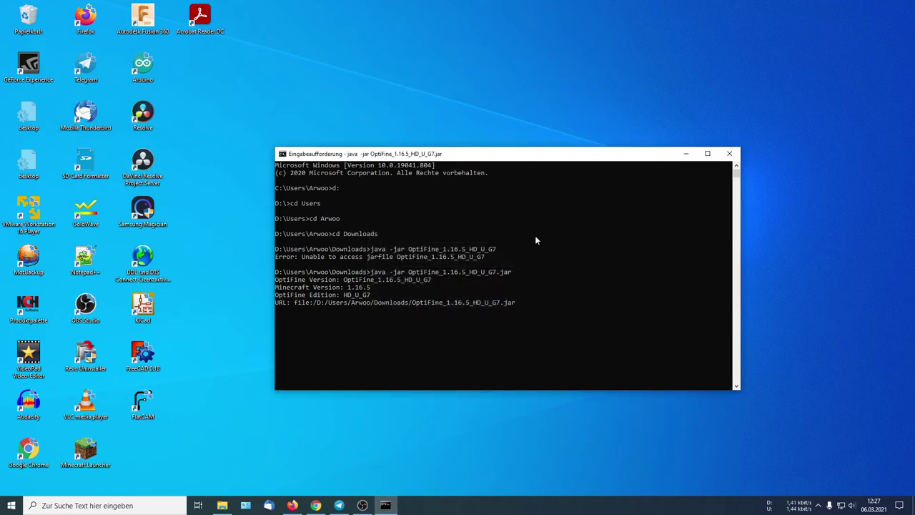
{"action": "left_click", "coordinate": [729, 154]}
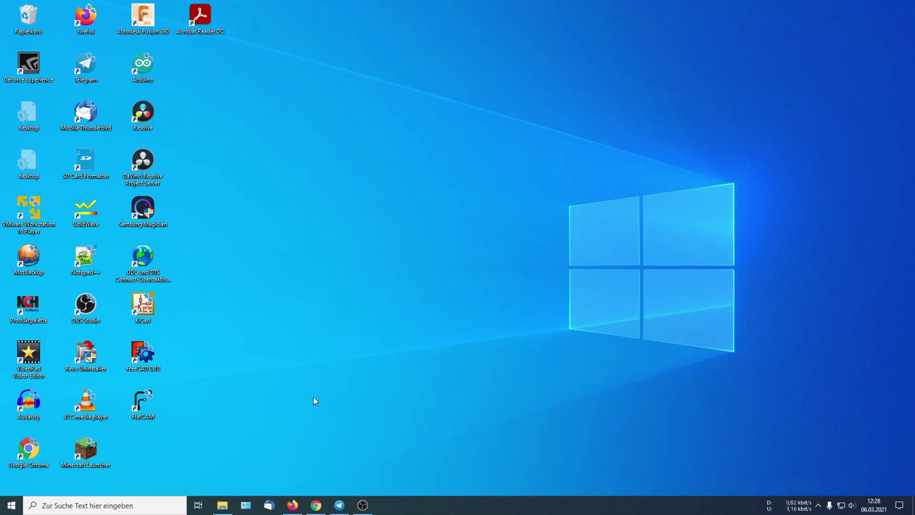
{"action": "left_click", "coordinate": [363, 505]}
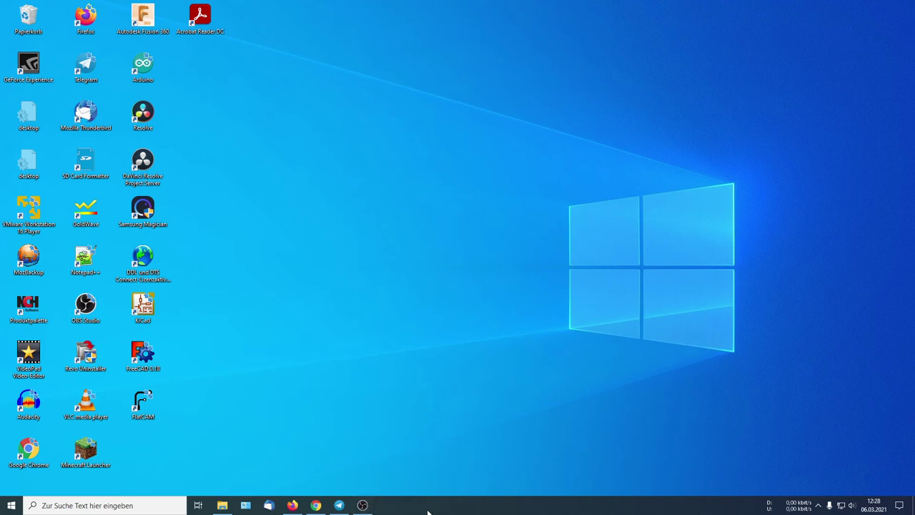